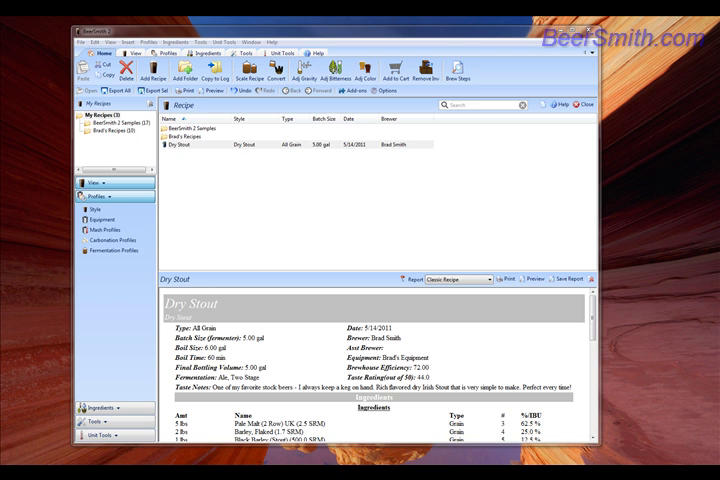
Select the Dry Stout recipe in the My Recipes list
{"action": "left_click", "coordinate": [360, 145]}
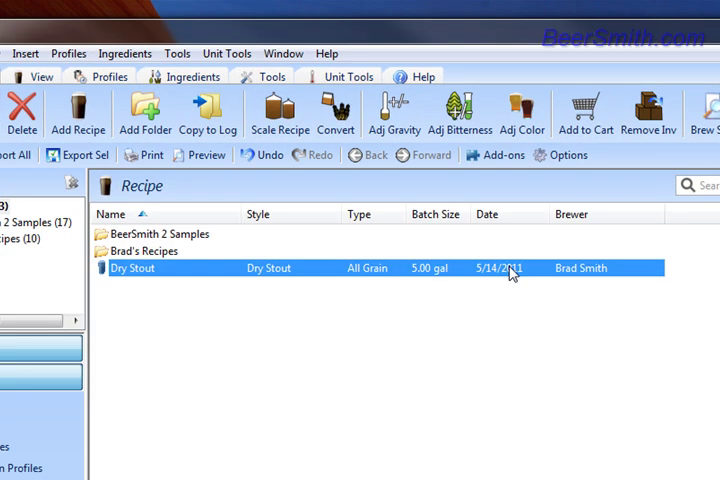
Open the Dry Stout recipe in its own editing tab
{"action": "double_click", "coordinate": [360, 145]}
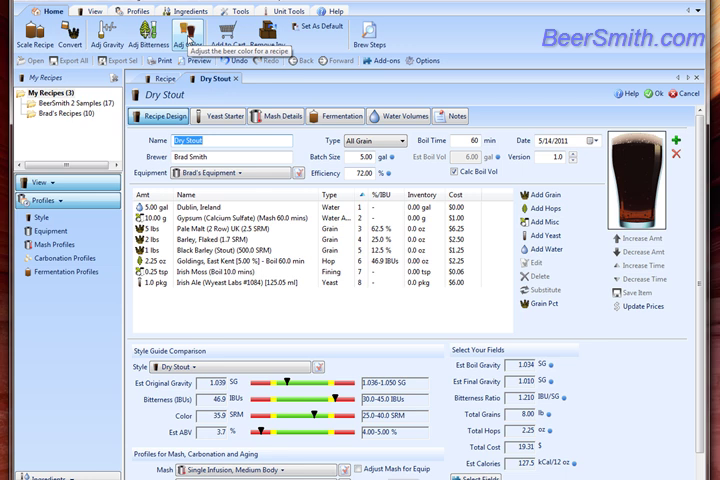
{"action": "left_click", "coordinate": [188, 32]}
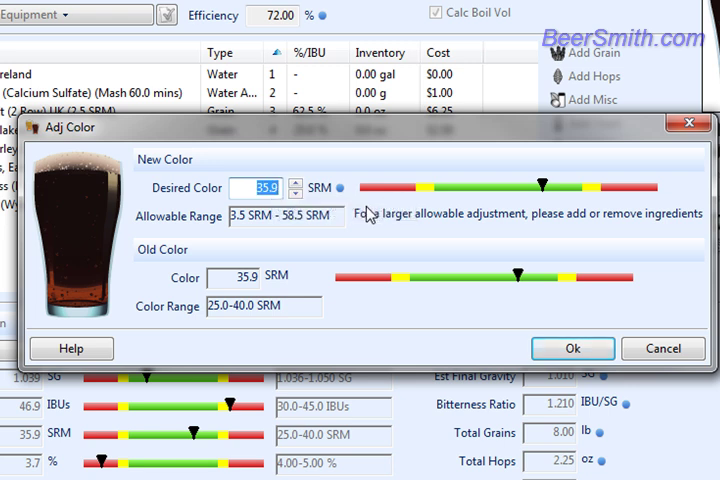
{"action": "type", "text": "34"}
Settle the desired color at 33.9 SRM with the spinner and apply it to the recipe
{"action": "left_click", "coordinate": [295, 193]}
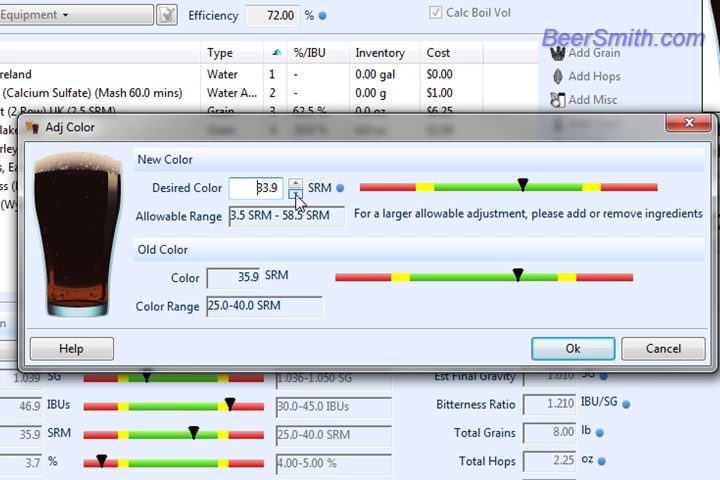
{"action": "left_click", "coordinate": [295, 183]}
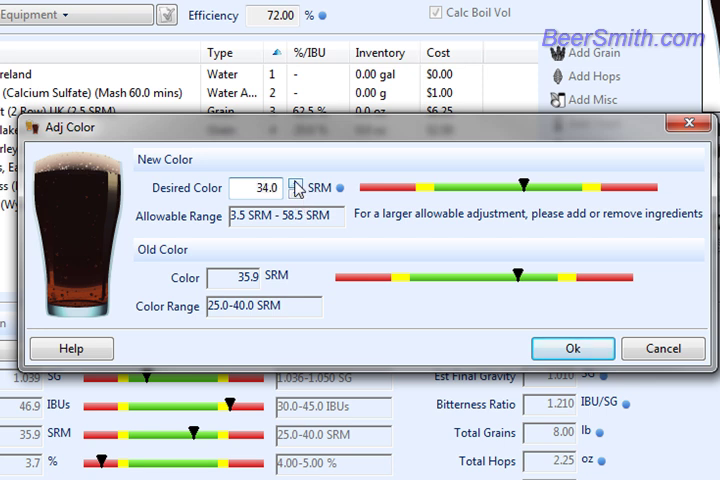
{"action": "left_click", "coordinate": [295, 193]}
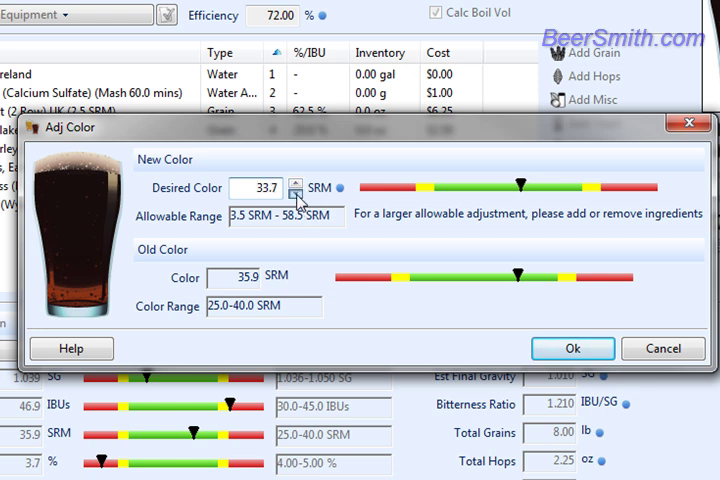
{"action": "left_click", "coordinate": [295, 183]}
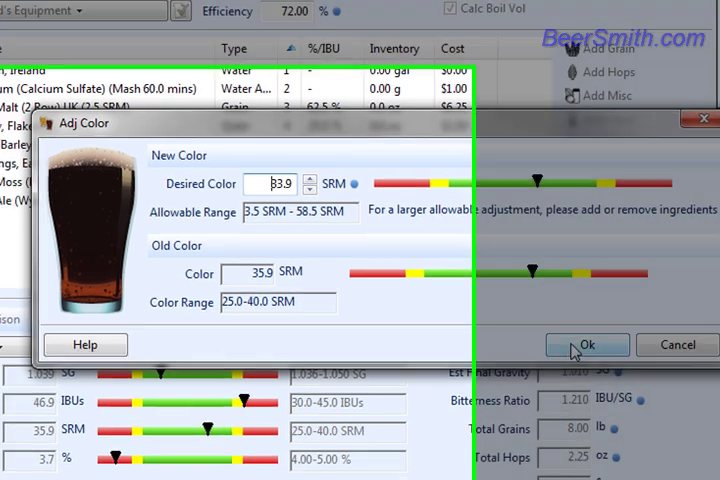
{"action": "left_click", "coordinate": [587, 344]}
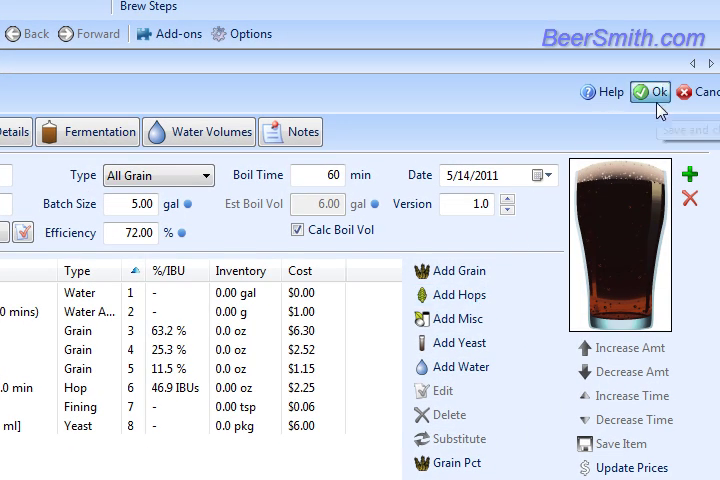
{"action": "left_click", "coordinate": [650, 92]}
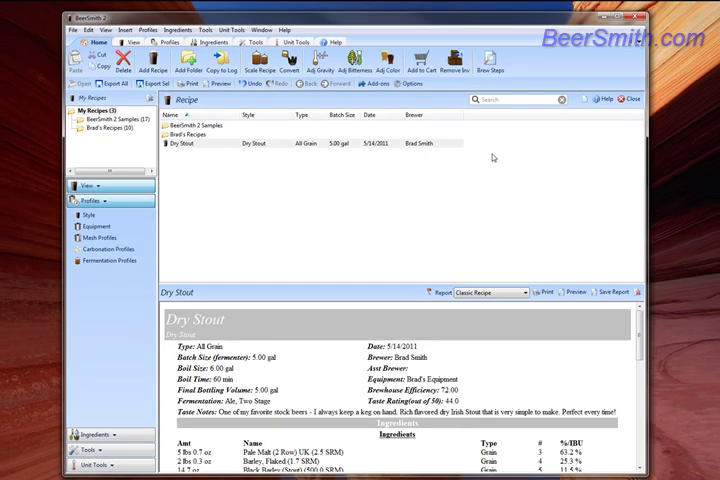